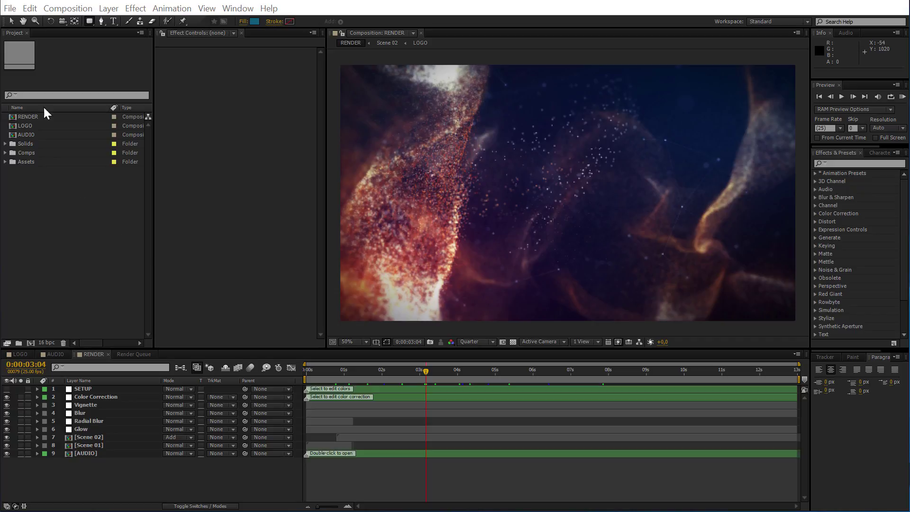
# Step: Switch back to the selection tool and open the LOGO composition
pyautogui.click(13, 21)
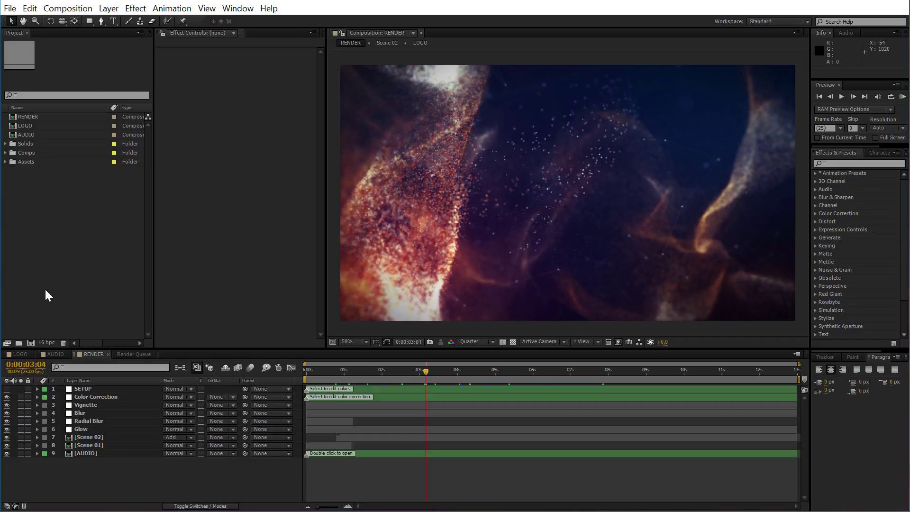
pyautogui.click(23, 353)
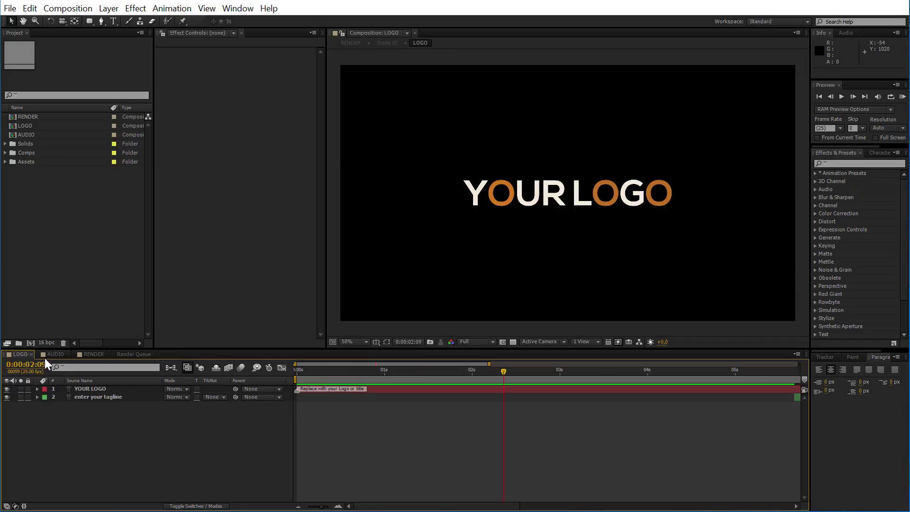
pyautogui.click(25, 126)
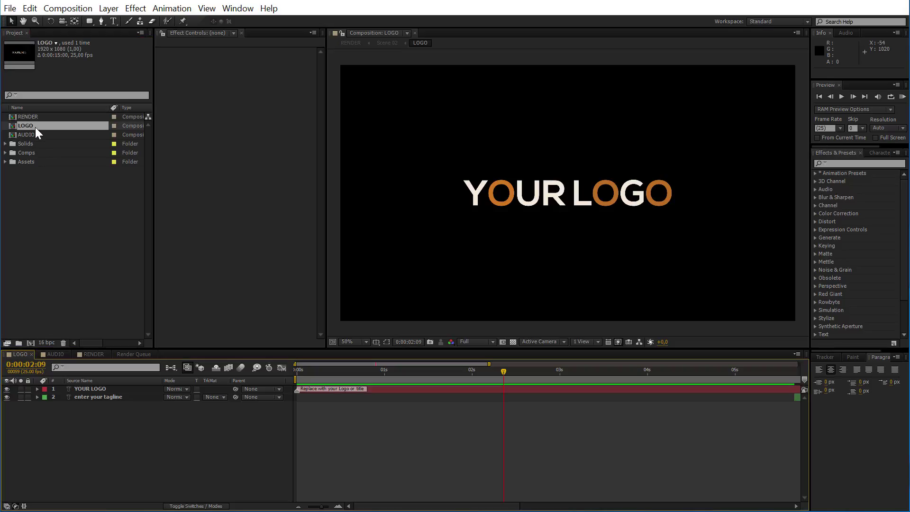
# Step: Import the envato_white.ai logo file into the project
pyautogui.doubleClick(79, 250)
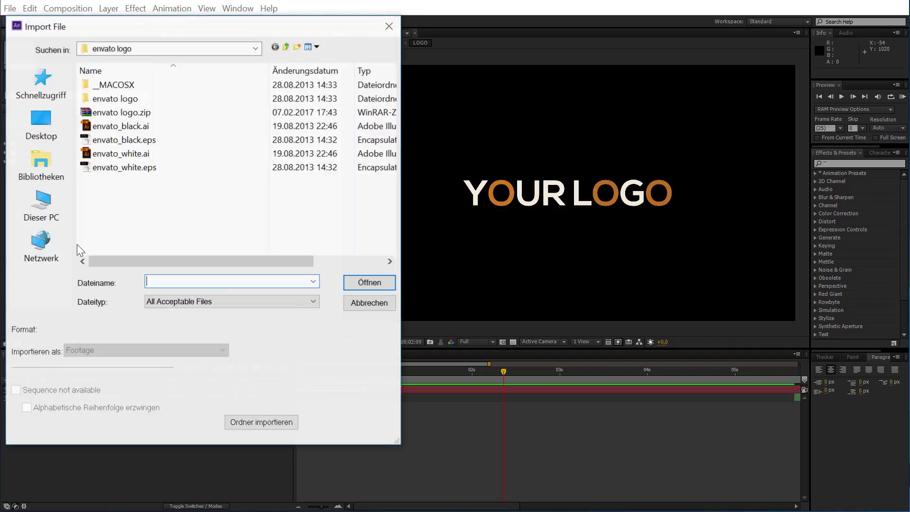
pyautogui.click(133, 155)
pyautogui.click(370, 285)
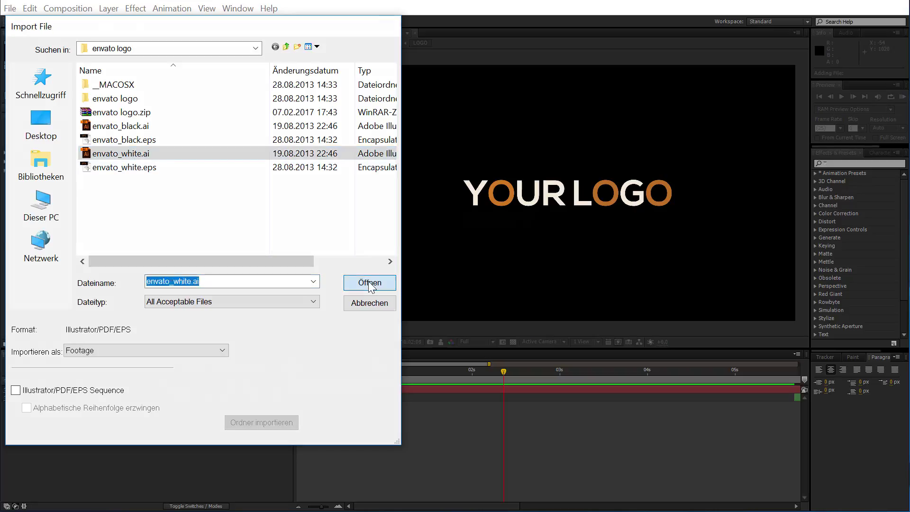
# Step: Add envato_white.ai to the LOGO timeline at 50% scale and hide the YOUR LOGO placeholder
pyautogui.moveTo(49, 141); pyautogui.dragTo(109, 388)
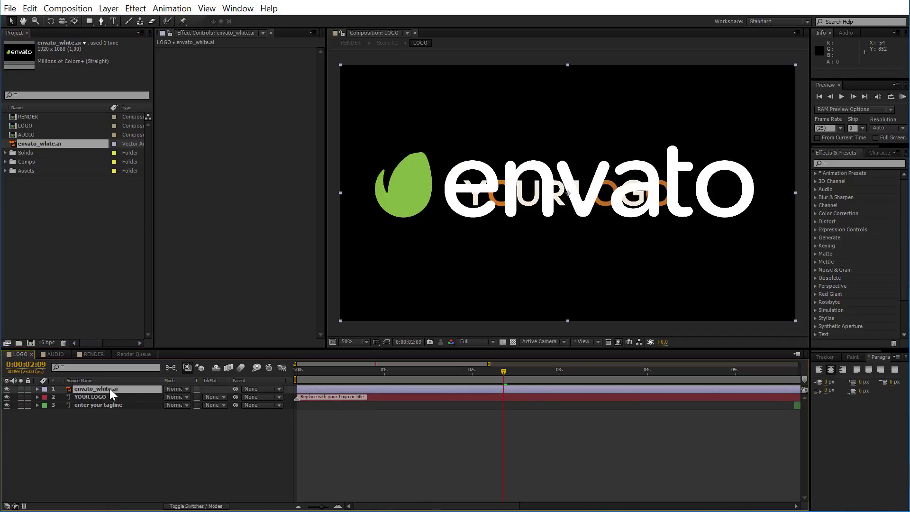
pyautogui.press('s')
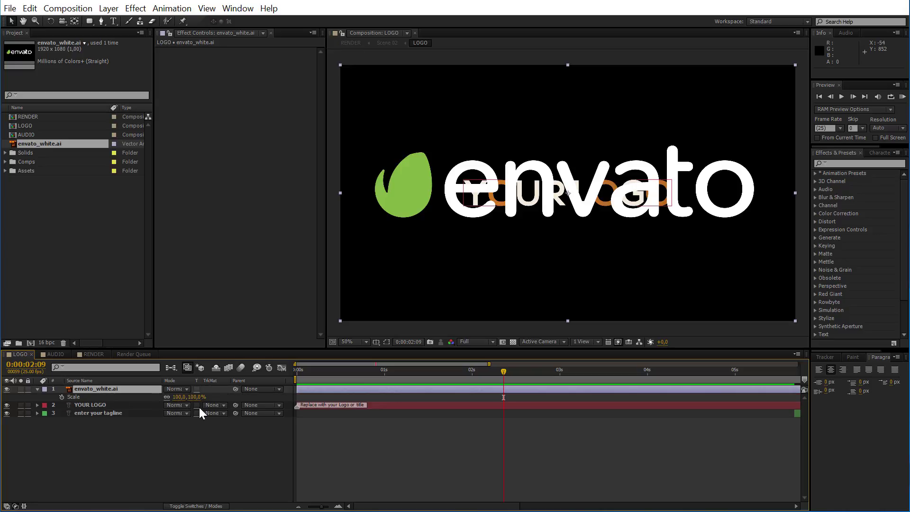
pyautogui.moveTo(192, 397)
pyautogui.mouseDown()
pyautogui.moveTo(154, 397)
pyautogui.moveTo(191, 403)
pyautogui.mouseUp()
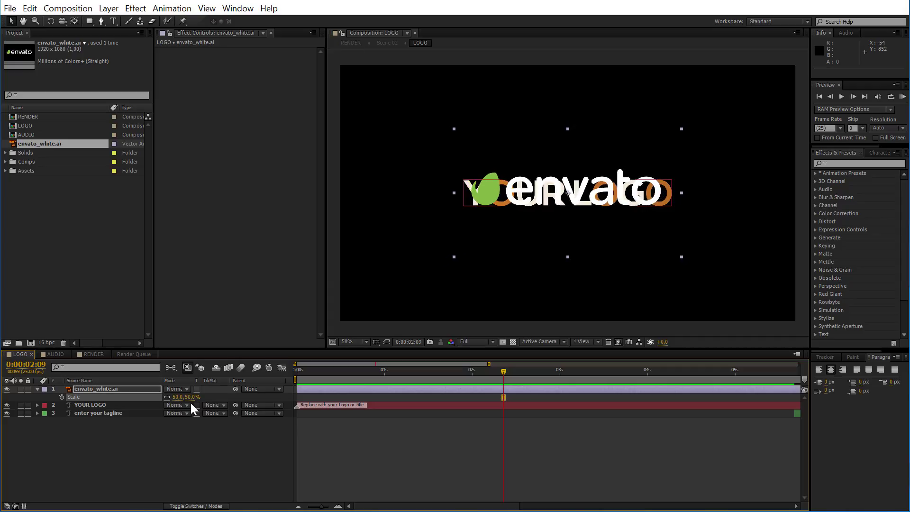
pyautogui.click(6, 405)
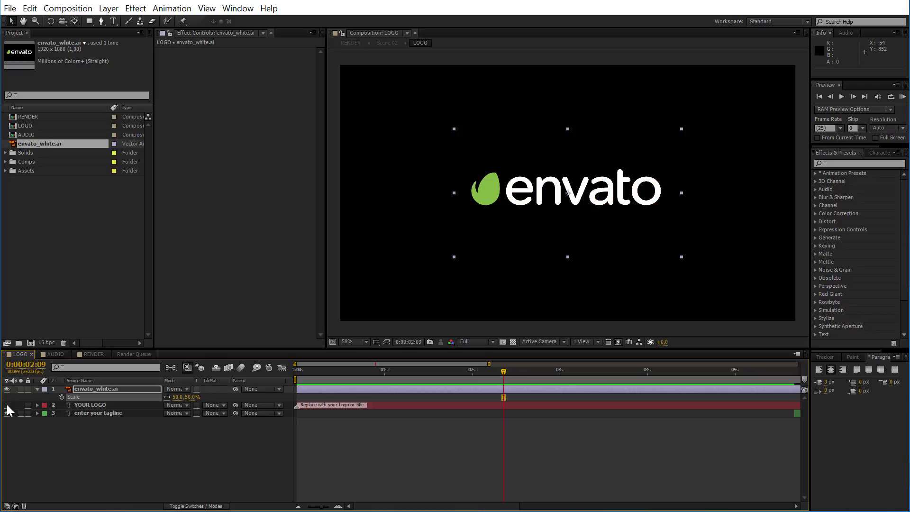
pyautogui.click(101, 413)
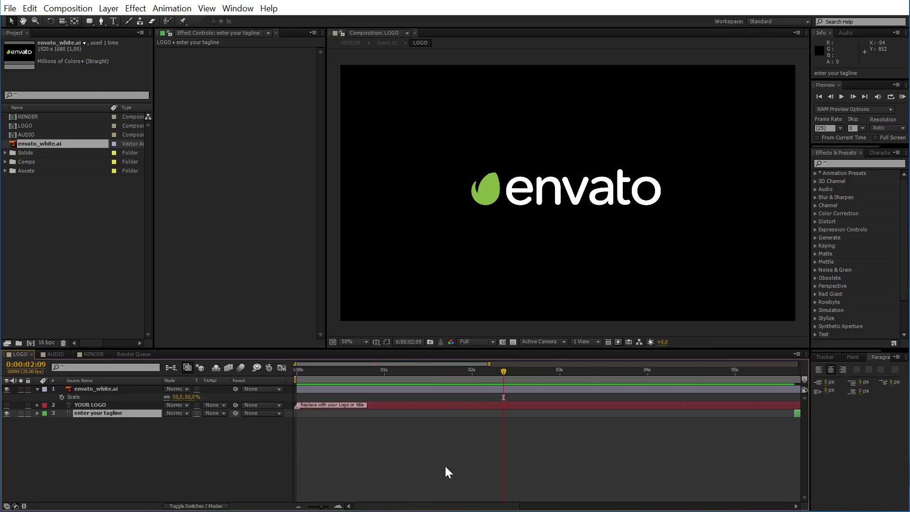
# Step: Zoom the timeline to the full 15 seconds and find the tagline text under the logo
pyautogui.moveTo(321, 509); pyautogui.dragTo(307, 510)
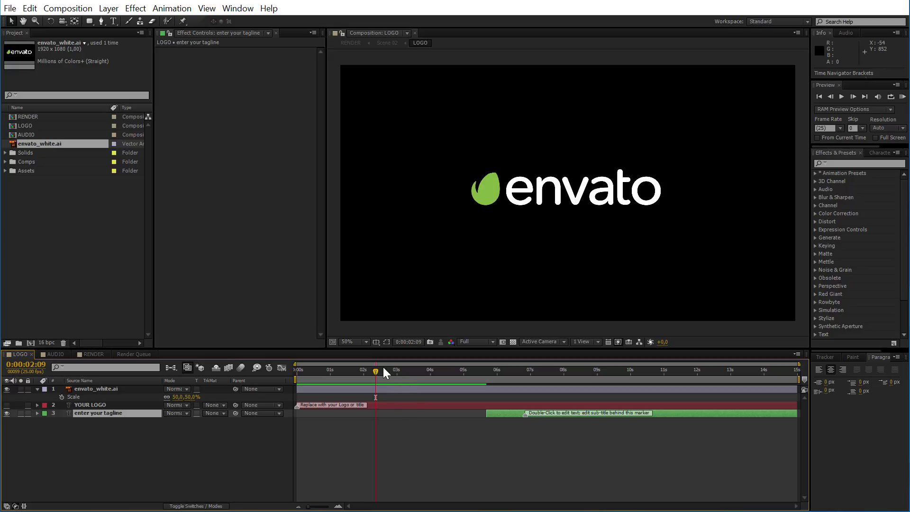
pyautogui.moveTo(485, 393); pyautogui.dragTo(573, 417)
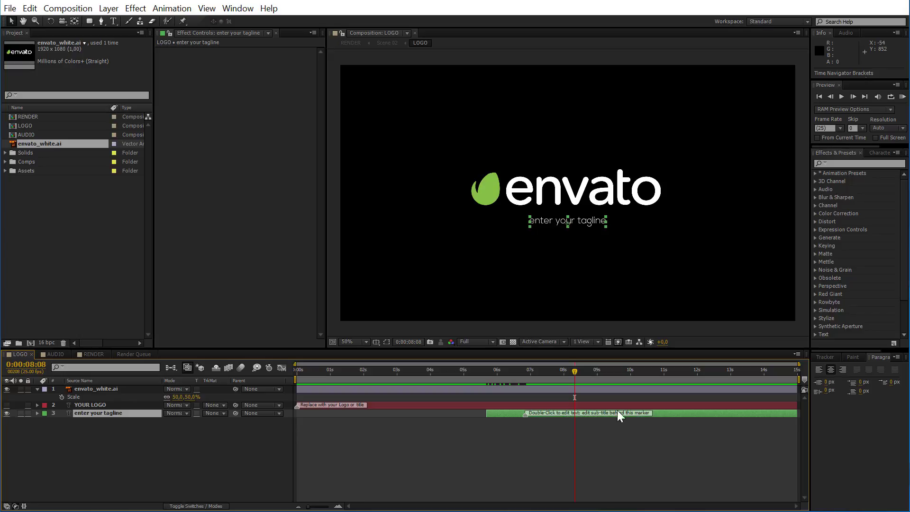
pyautogui.click(559, 377)
pyautogui.moveTo(559, 377); pyautogui.dragTo(591, 394)
pyautogui.doubleClick(673, 416)
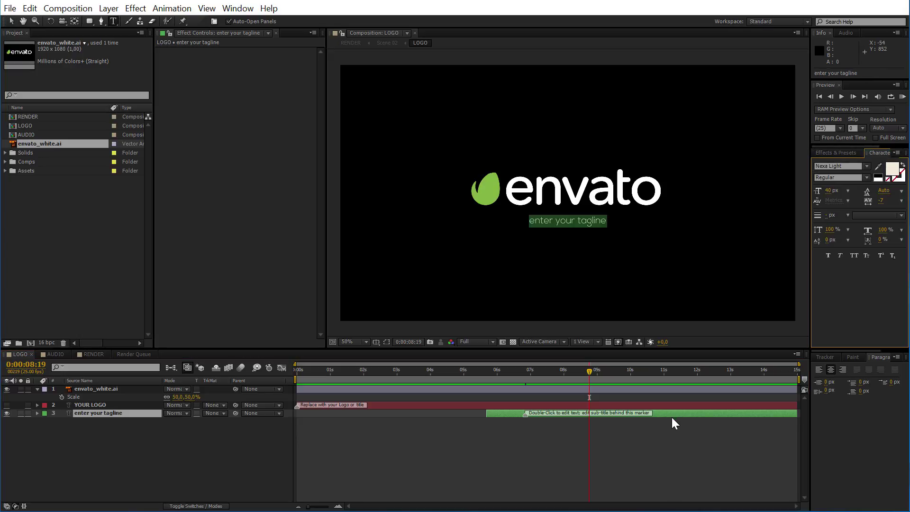
pyautogui.click(662, 469)
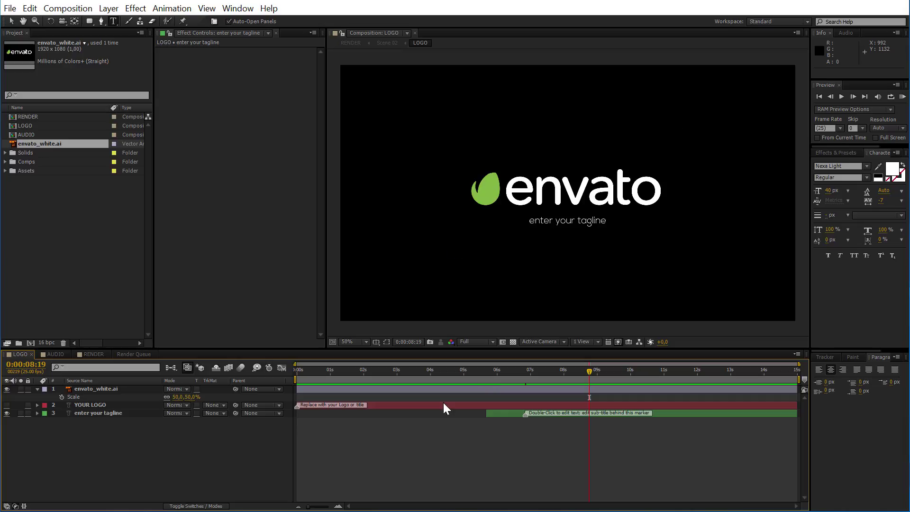
pyautogui.click(99, 328)
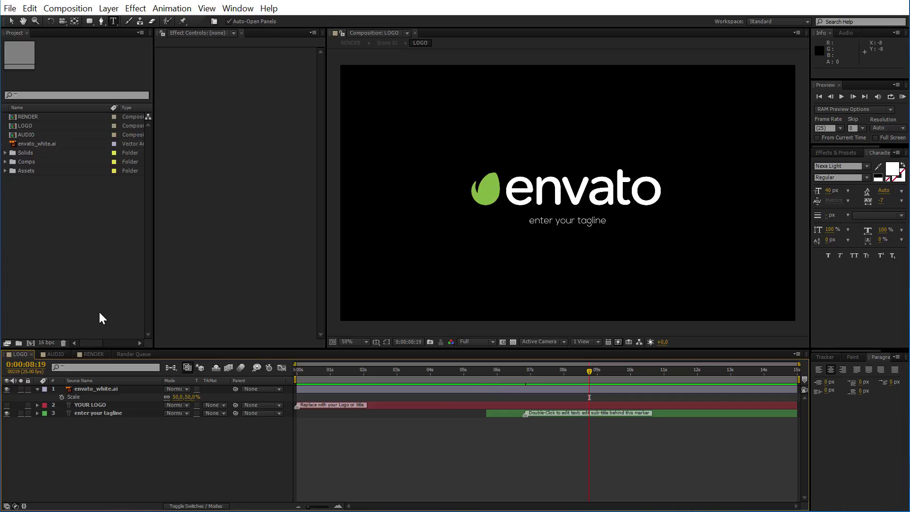
# Step: Import the modern glitch logo MP3 from Source (A:)/Audio and add it as layer 1 of AUDIO
pyautogui.click(56, 354)
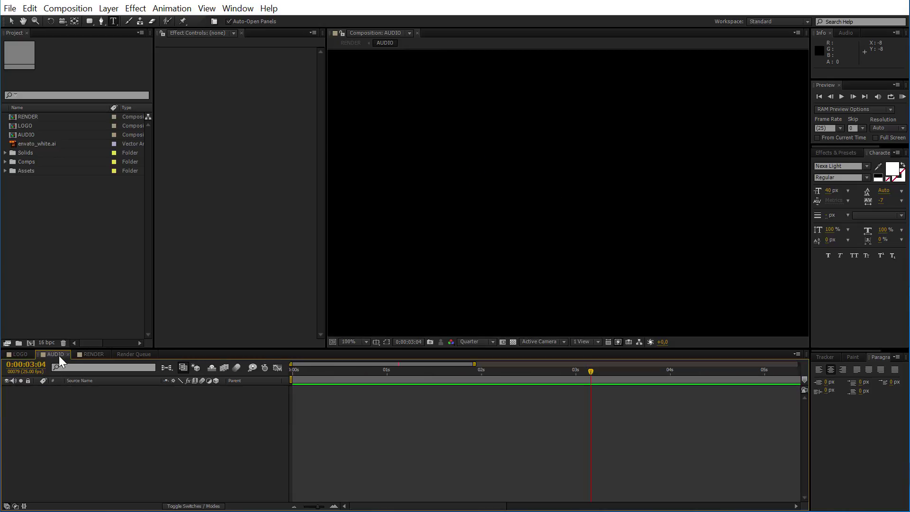
pyautogui.click(10, 8)
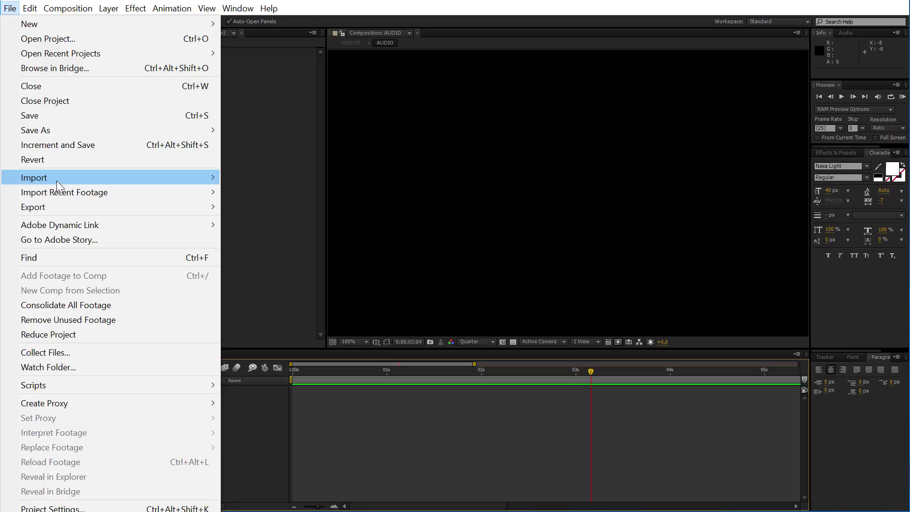
pyautogui.moveTo(57, 181)
pyautogui.click(262, 177)
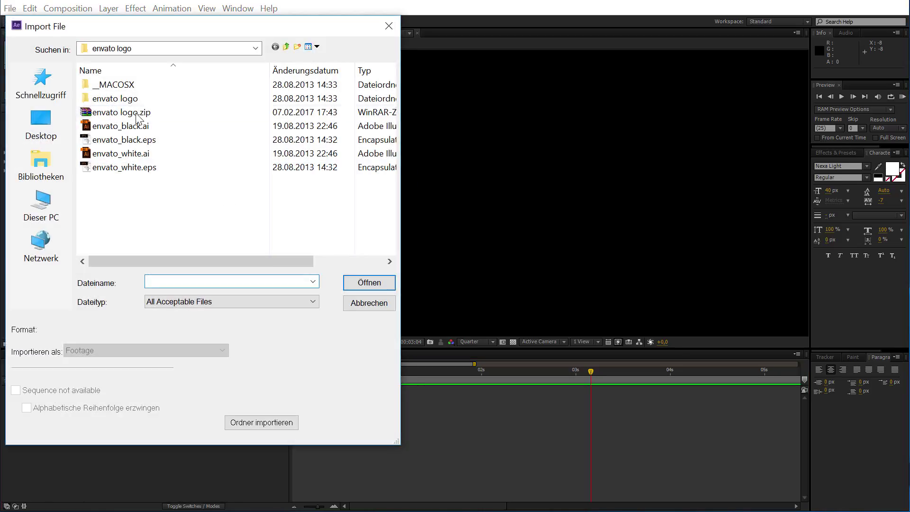
pyautogui.click(56, 209)
pyautogui.doubleClick(99, 238)
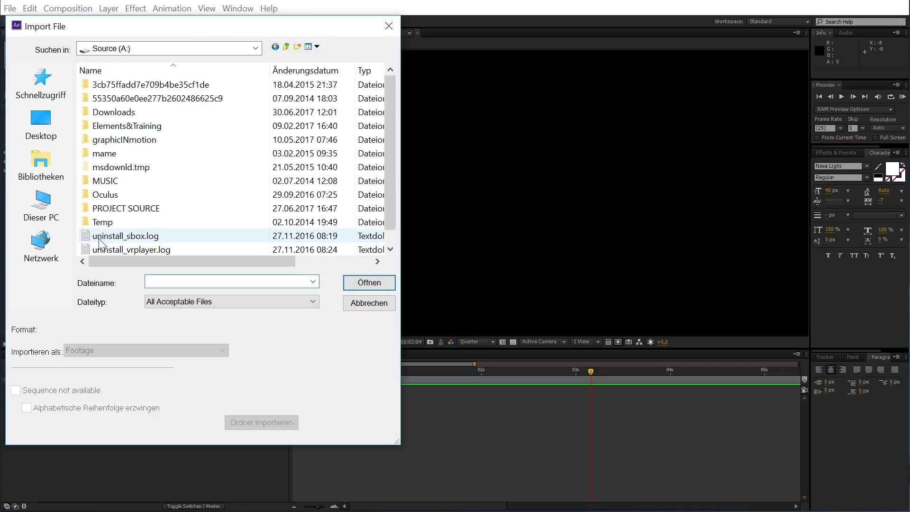
pyautogui.doubleClick(116, 126)
pyautogui.click(122, 87)
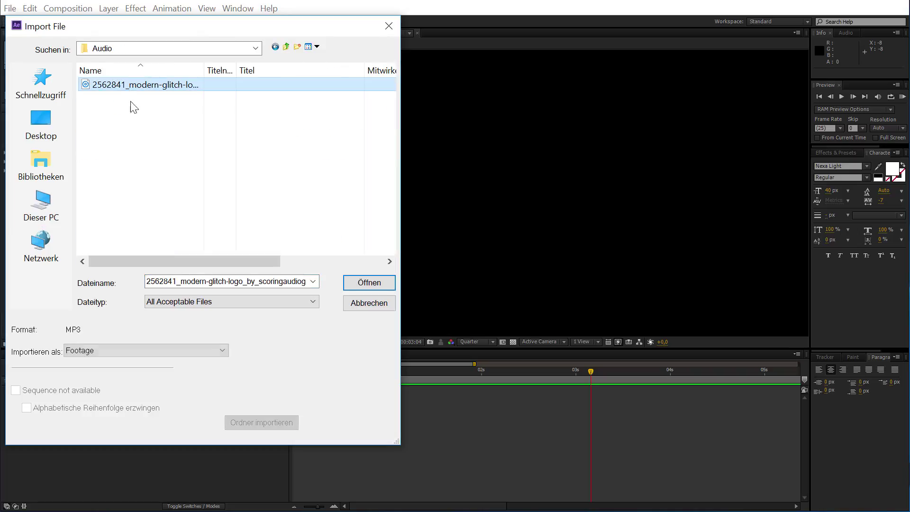
pyautogui.click(369, 283)
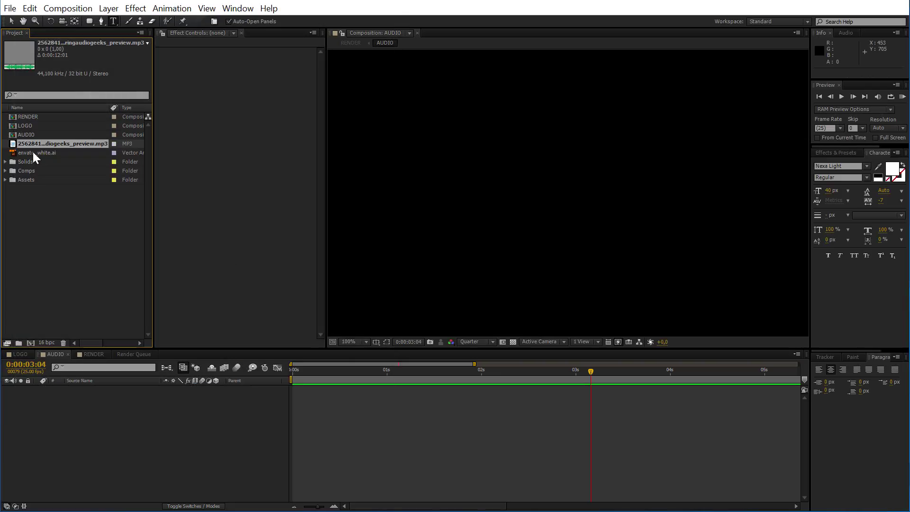
pyautogui.moveTo(39, 145); pyautogui.dragTo(91, 410)
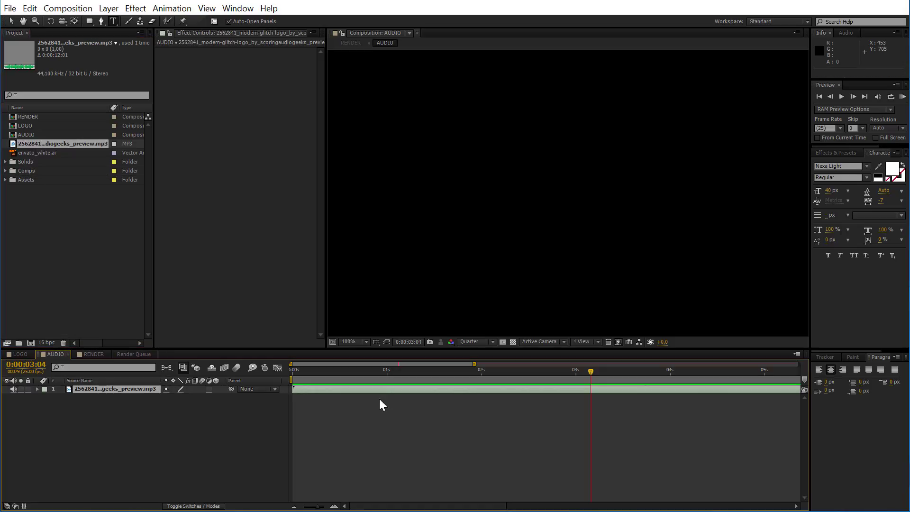
# Step: View the RENDER composition at 0:00:04:18 with preview resolution set to Half
pyautogui.click(95, 354)
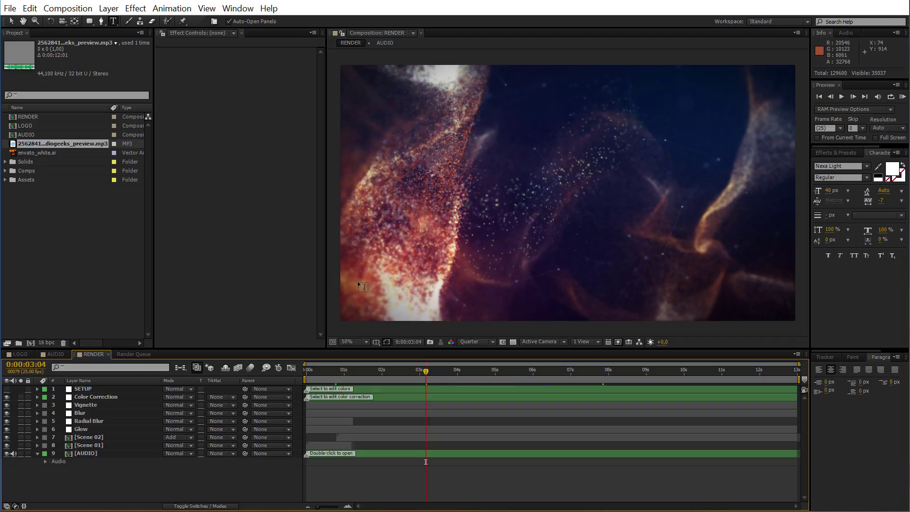
pyautogui.click(484, 374)
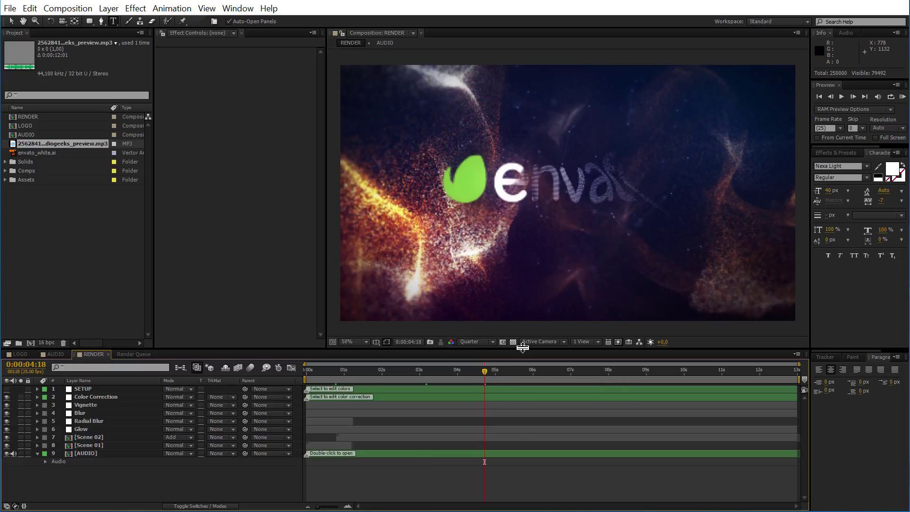
pyautogui.click(492, 341)
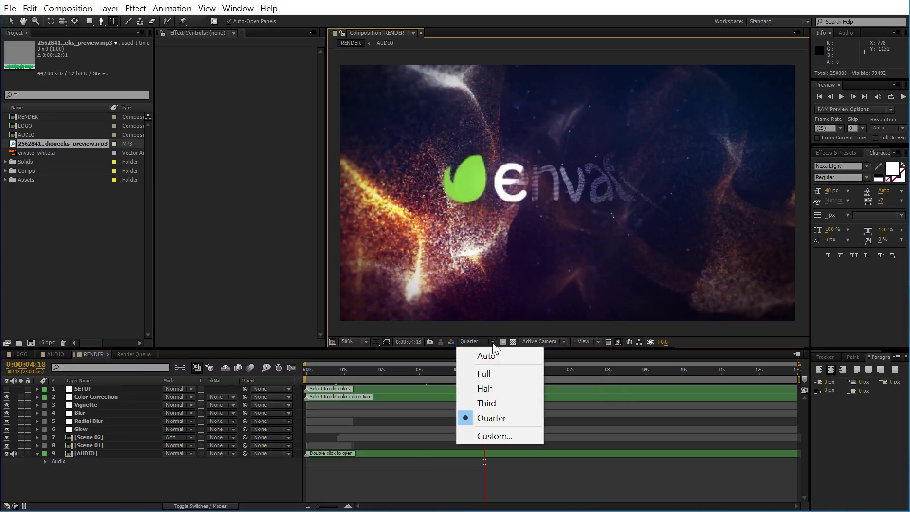
pyautogui.click(498, 391)
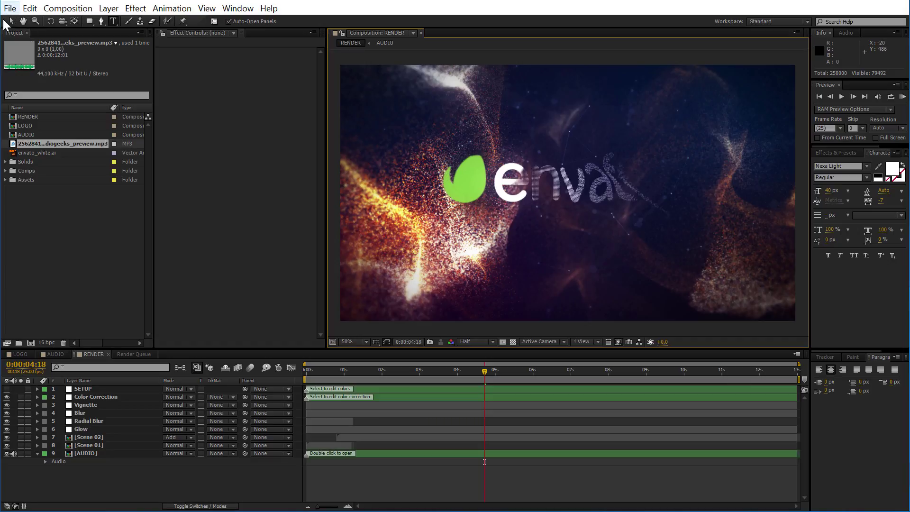
pyautogui.click(498, 235)
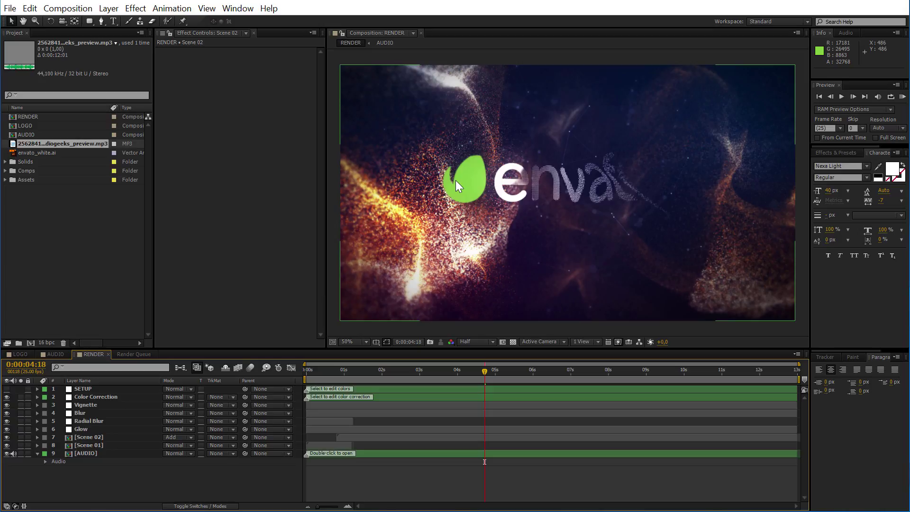
# Step: Sample the logo's green into Particle Color 02 on the SETUP layer
pyautogui.click(87, 390)
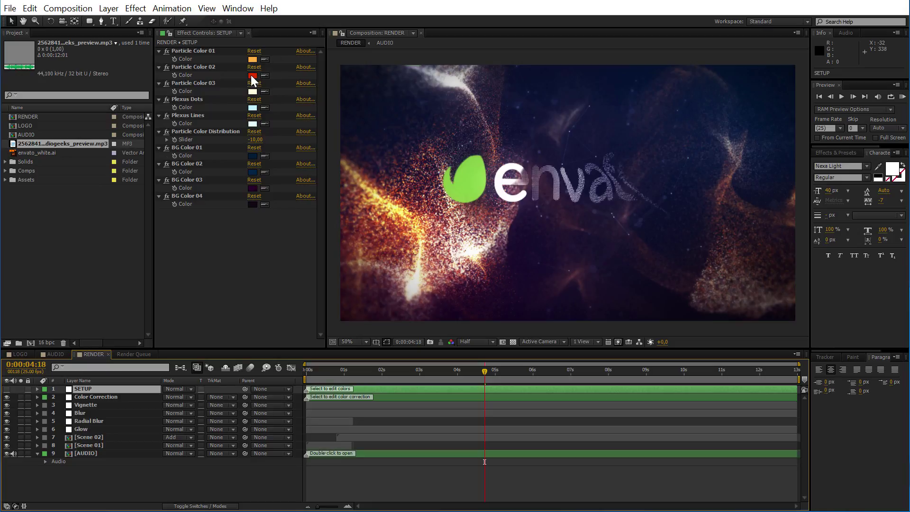
pyautogui.click(187, 68)
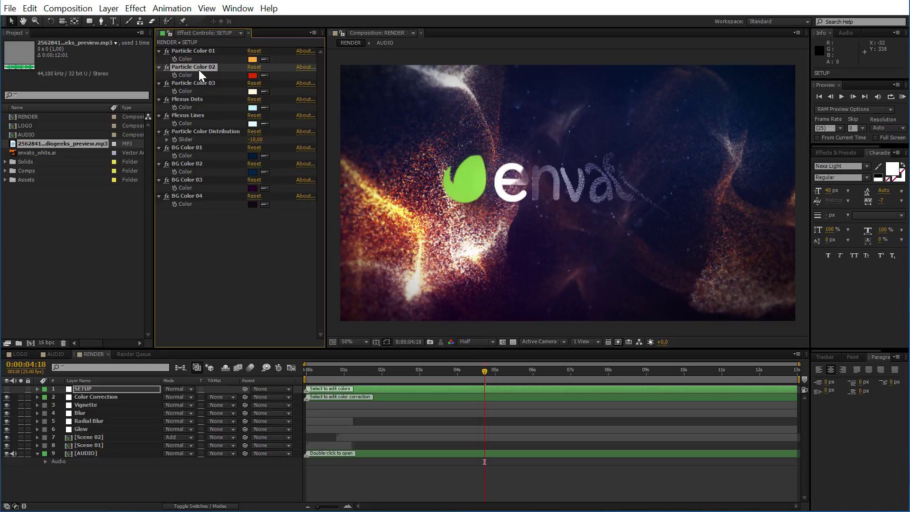
pyautogui.click(264, 75)
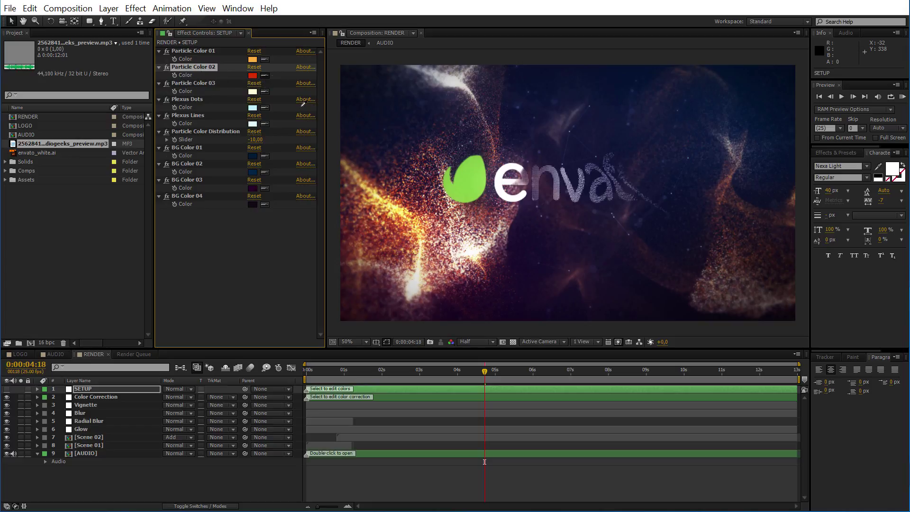
pyautogui.click(476, 169)
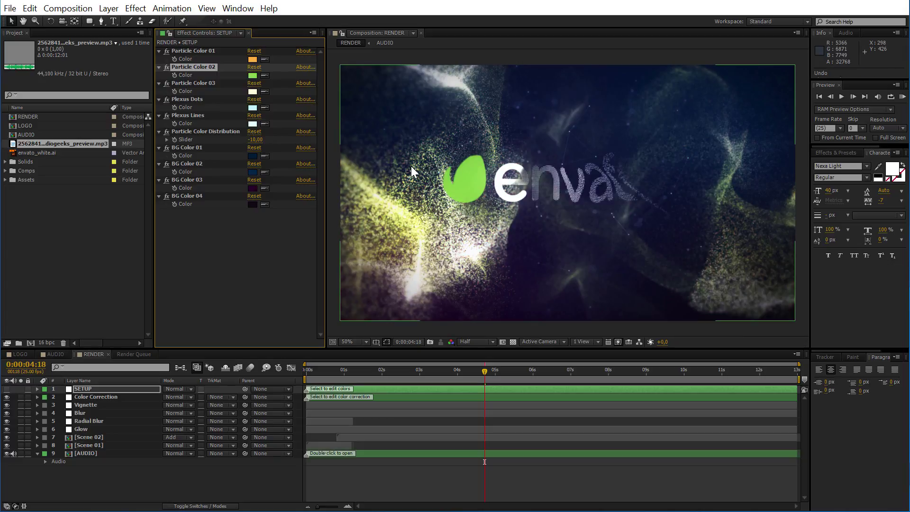
pyautogui.click(195, 49)
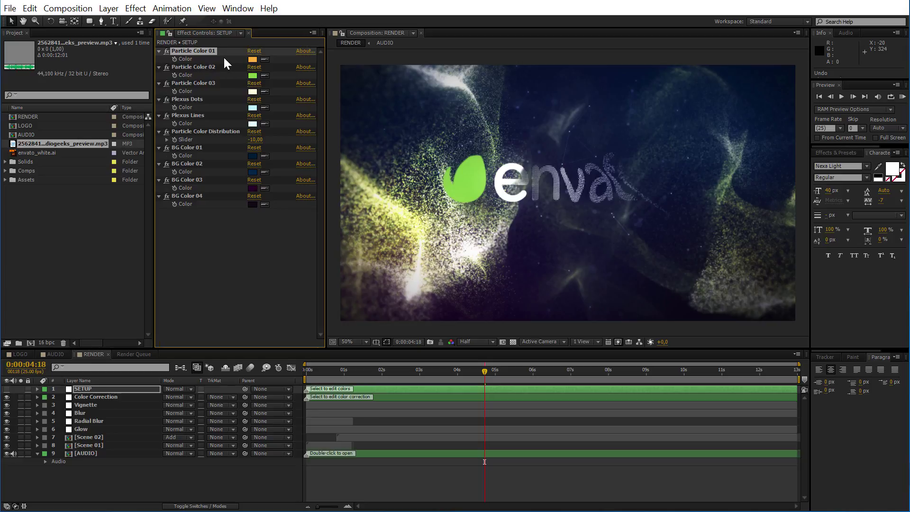
# Step: Copy Particle Color 02's green into Particle Color 01, then deepen it to 469900
pyautogui.click(264, 57)
pyautogui.click(256, 75)
pyautogui.click(255, 59)
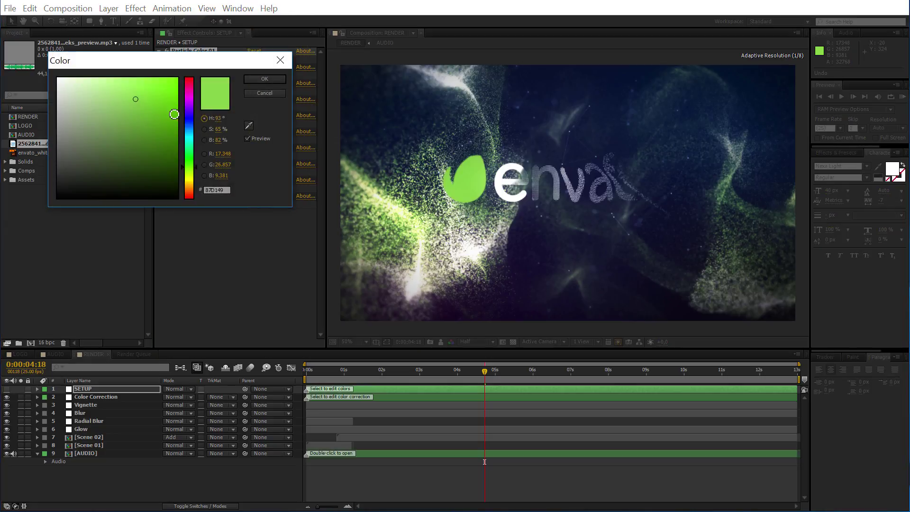
pyautogui.click(174, 115)
pyautogui.moveTo(177, 119); pyautogui.dragTo(182, 123)
pyautogui.click(260, 78)
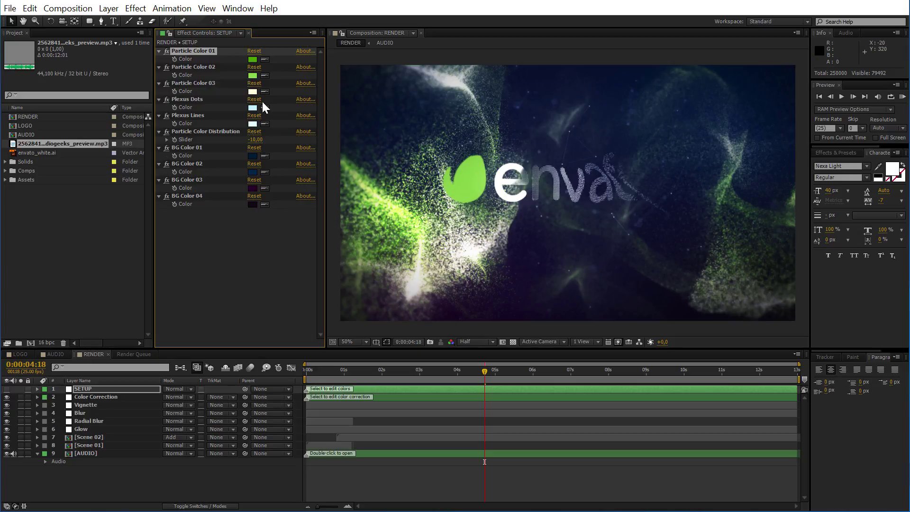
# Step: Set Particle Color 03 to a pale bluish white (D5E5FF)
pyautogui.click(252, 92)
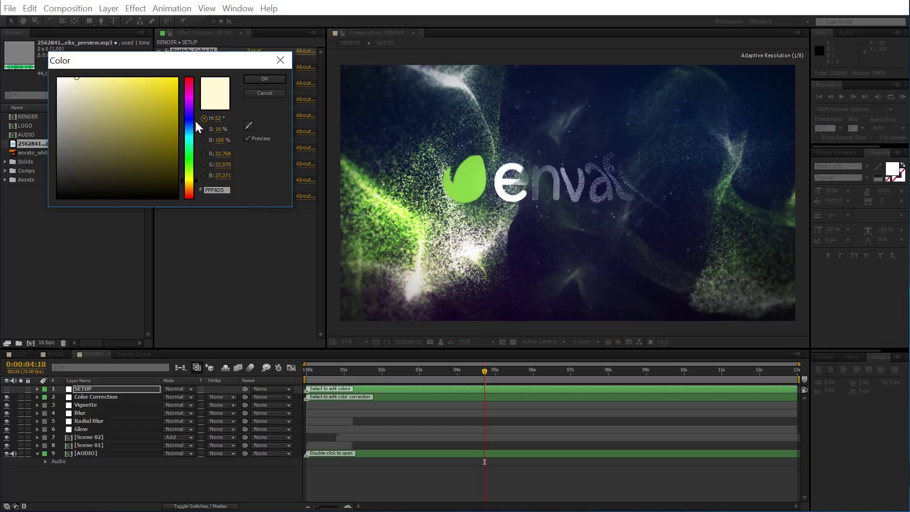
pyautogui.moveTo(189, 123); pyautogui.dragTo(191, 125)
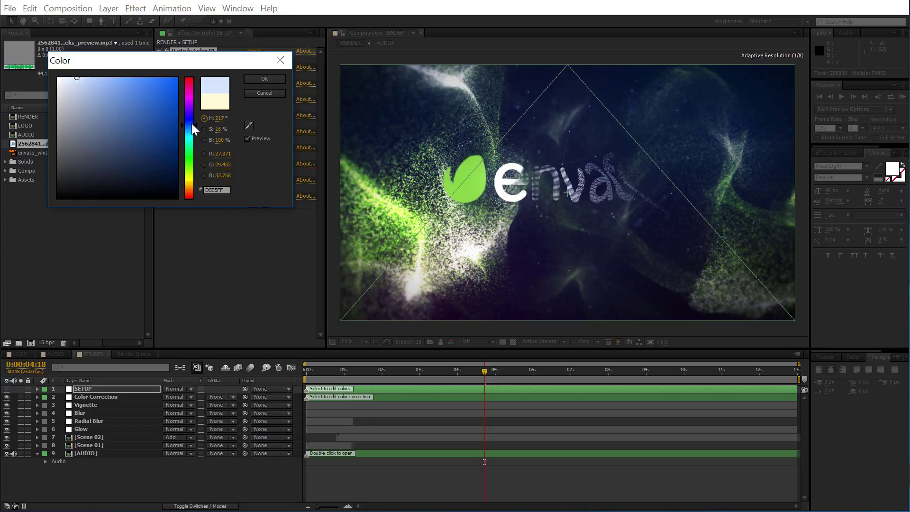
pyautogui.click(266, 78)
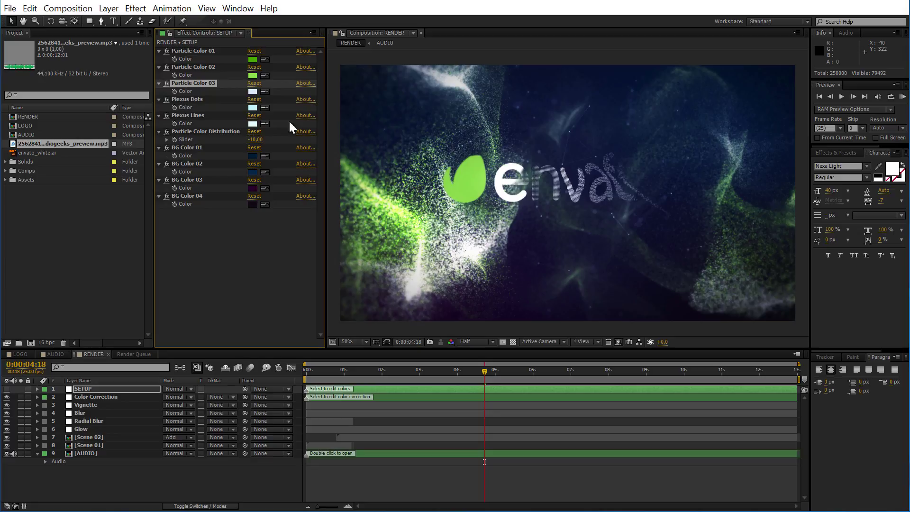
# Step: Eyedrop the particle green into Plexus Dots and the logo's white into Plexus Lines
pyautogui.scroll(1, 625, 220)
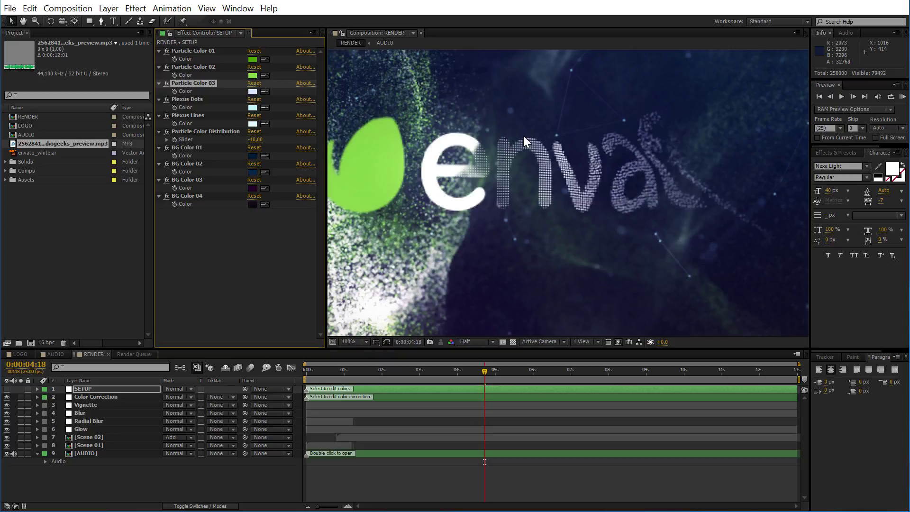
pyautogui.click(265, 108)
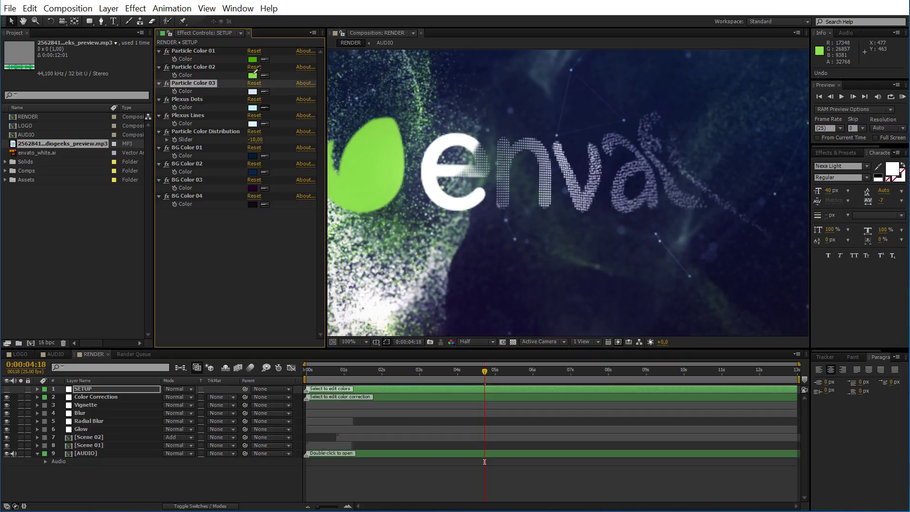
pyautogui.click(252, 76)
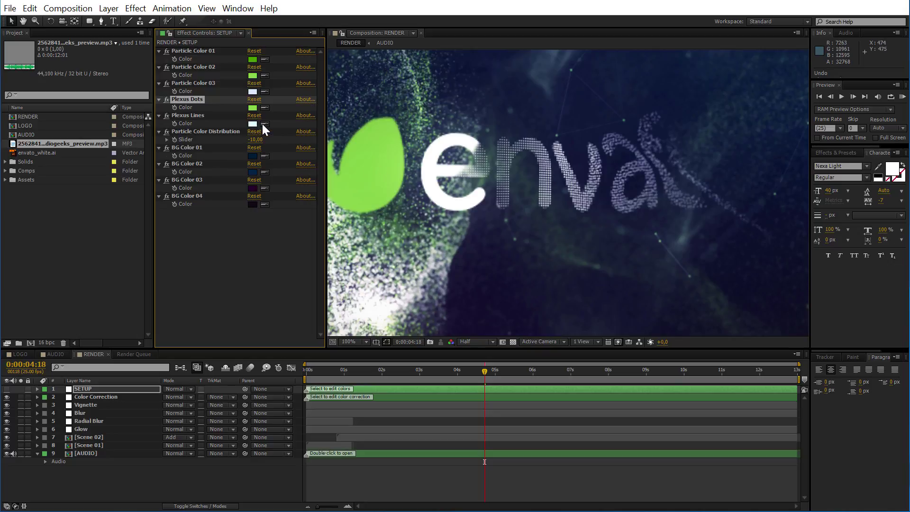
pyautogui.click(464, 137)
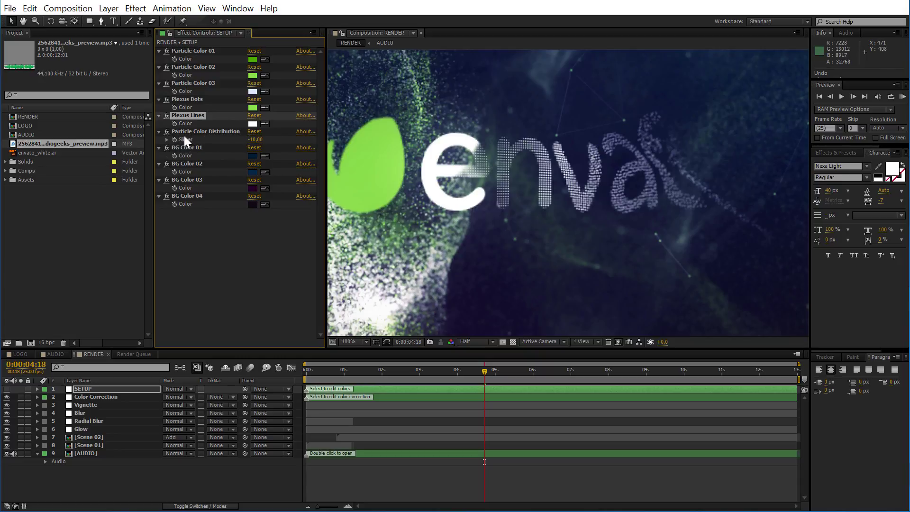
pyautogui.scroll(-1, 560, 158)
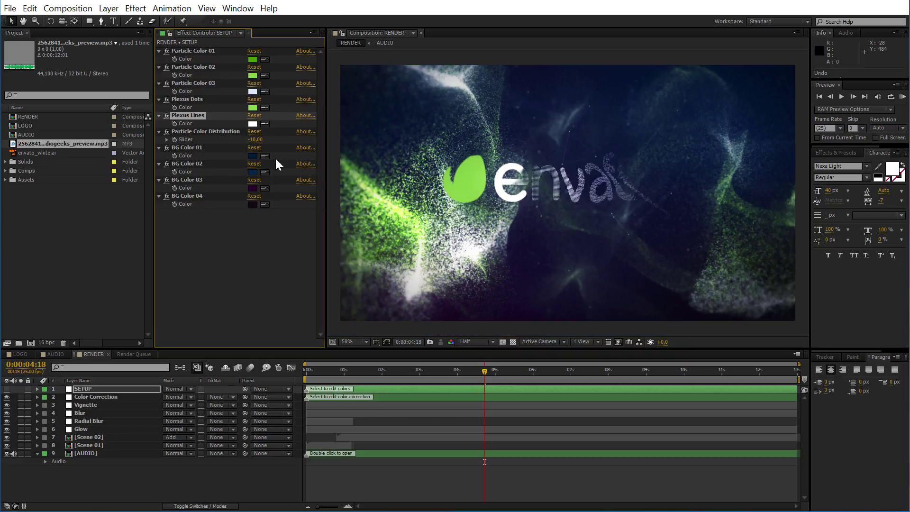
pyautogui.click(256, 140)
pyautogui.write('25')
pyautogui.press('Return')
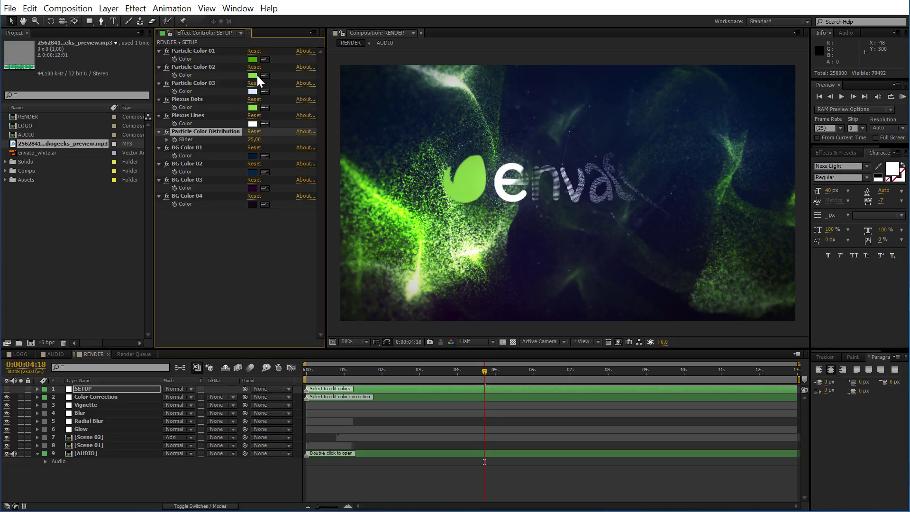
pyautogui.click(254, 140)
pyautogui.press('BackSpace')
pyautogui.write('-50')
pyautogui.press('Return')
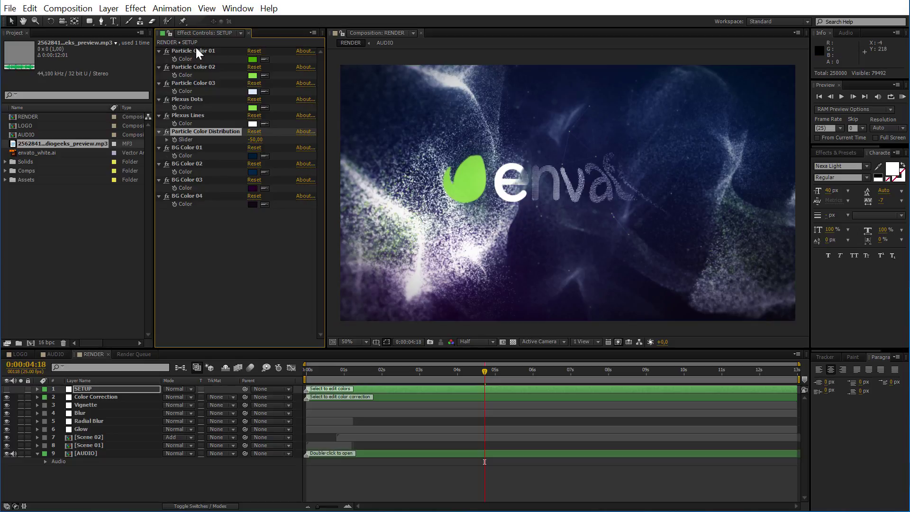
pyautogui.click(255, 141)
pyautogui.write('-10')
pyautogui.press('Return')
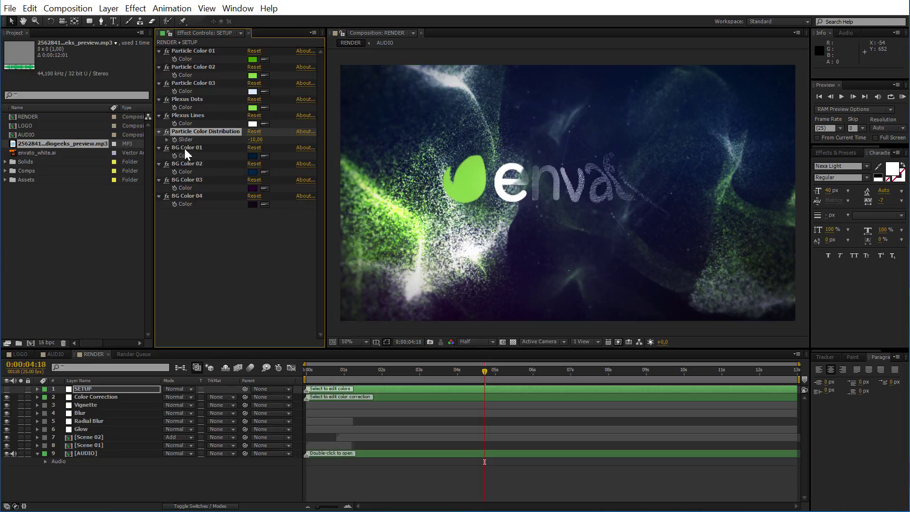
# Step: Darken BG Color 01 to a deep navy blue
pyautogui.click(253, 155)
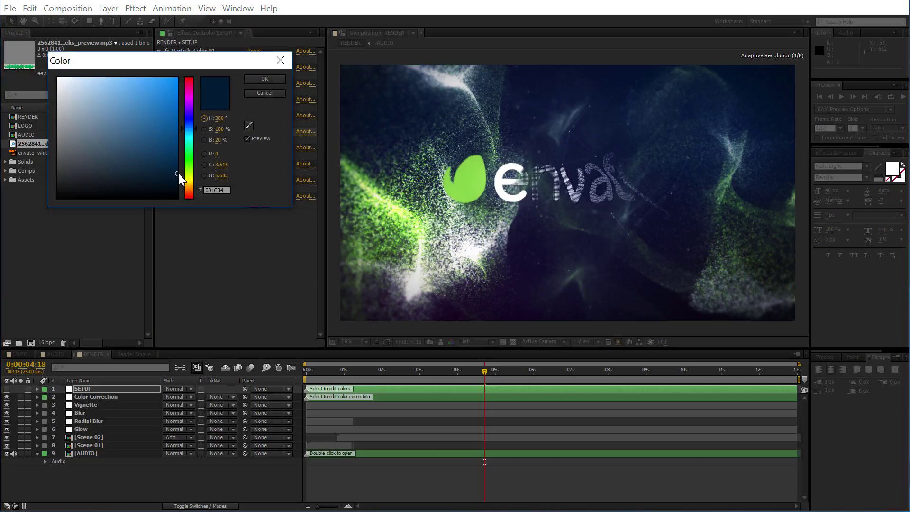
pyautogui.moveTo(178, 174); pyautogui.dragTo(174, 163)
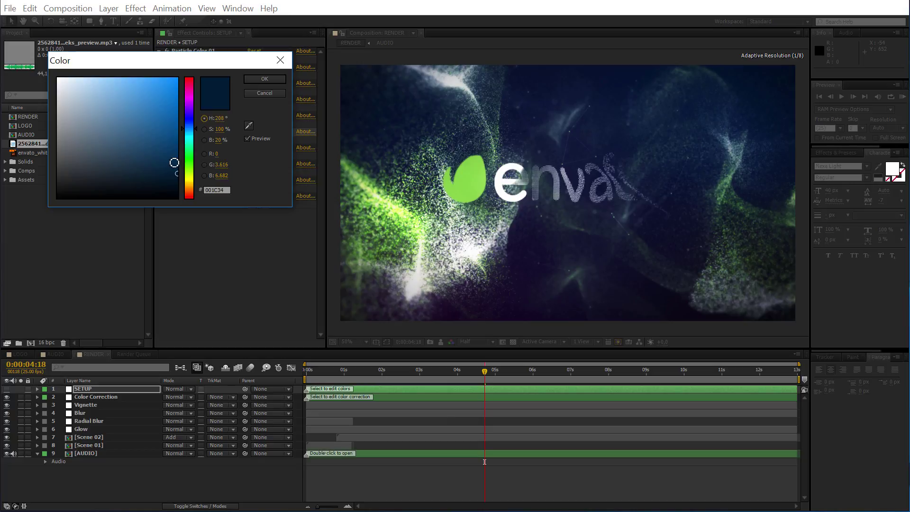
pyautogui.click(264, 79)
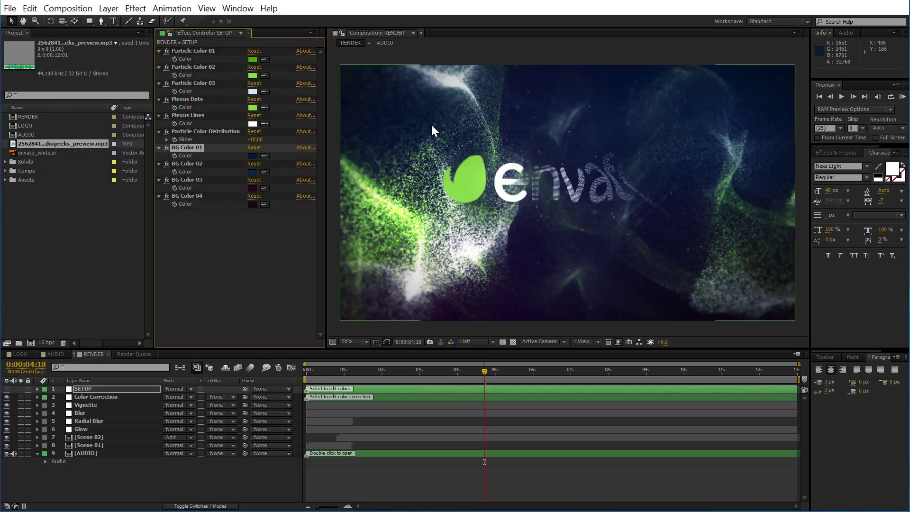
# Step: Set BG Color 02 to dark blue 002748
pyautogui.click(189, 165)
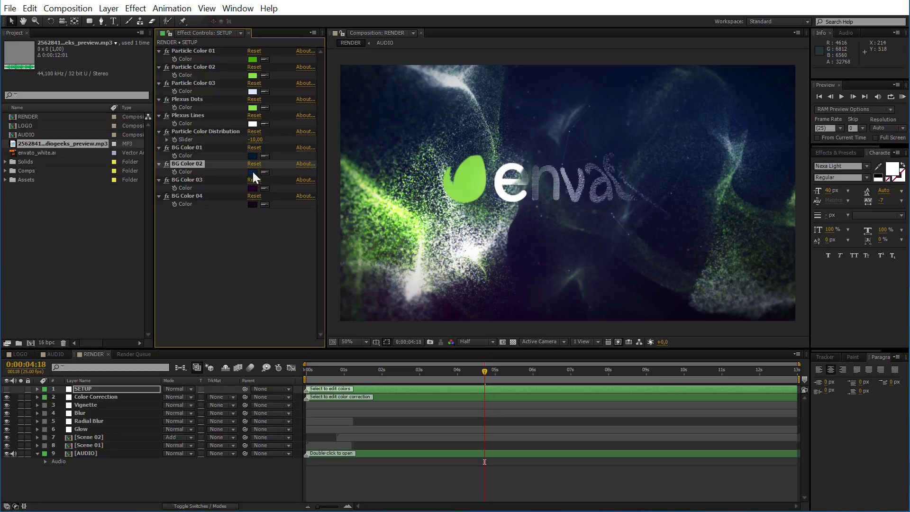
pyautogui.click(252, 172)
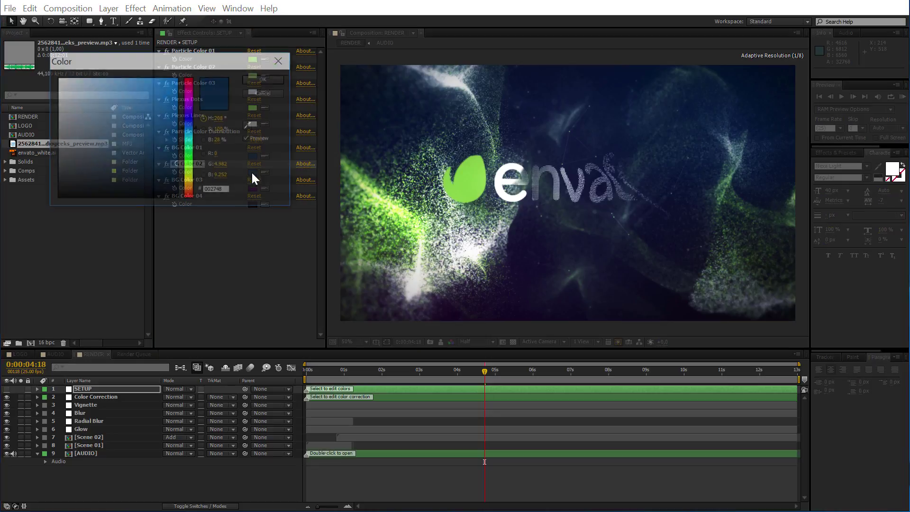
pyautogui.click(265, 81)
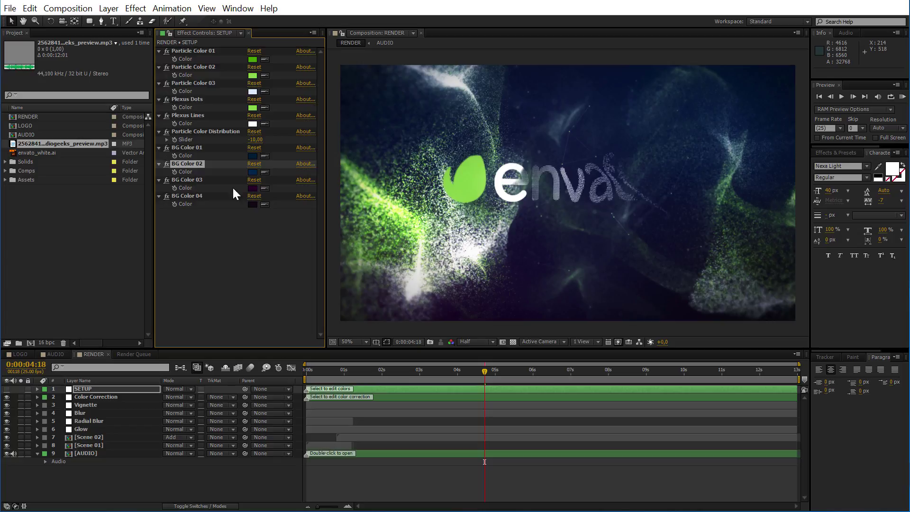
# Step: Desaturate BG Color 03 from dark purple to neutral dark grey
pyautogui.click(252, 188)
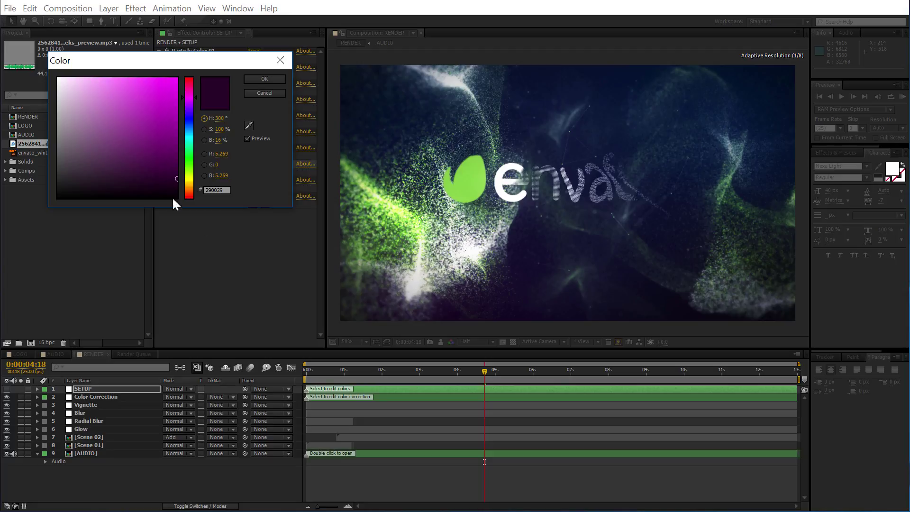
pyautogui.moveTo(176, 179)
pyautogui.mouseDown()
pyautogui.moveTo(107, 166)
pyautogui.moveTo(18, 181)
pyautogui.mouseUp()
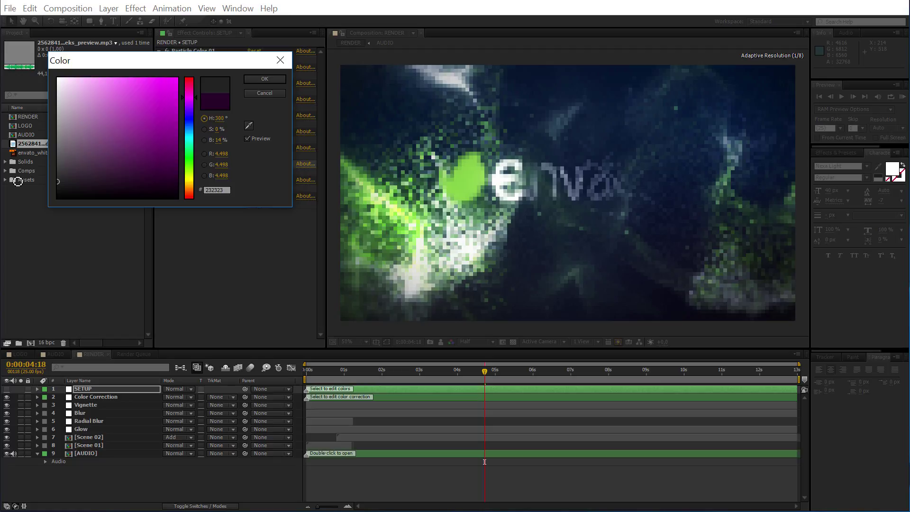
pyautogui.click(264, 79)
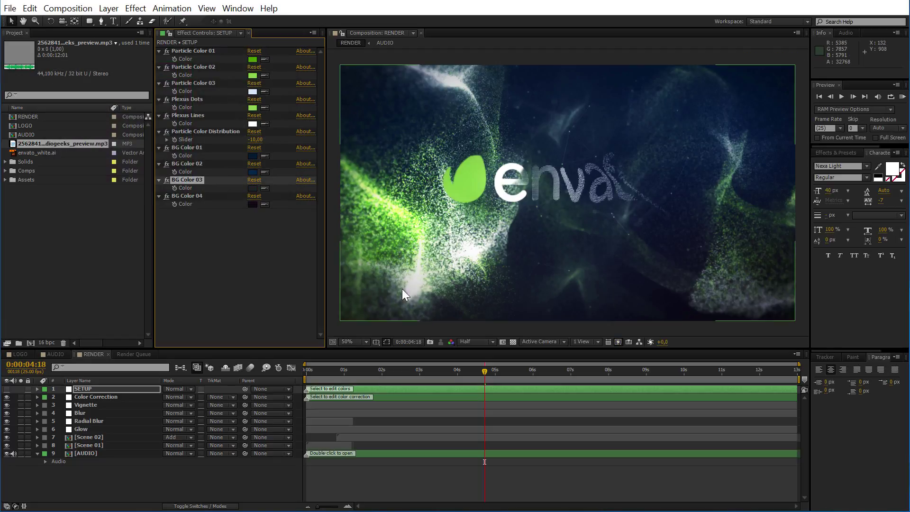
# Step: Make BG Color 04 a fully saturated deep blue at hue 196
pyautogui.click(255, 203)
pyautogui.moveTo(186, 135); pyautogui.dragTo(189, 132)
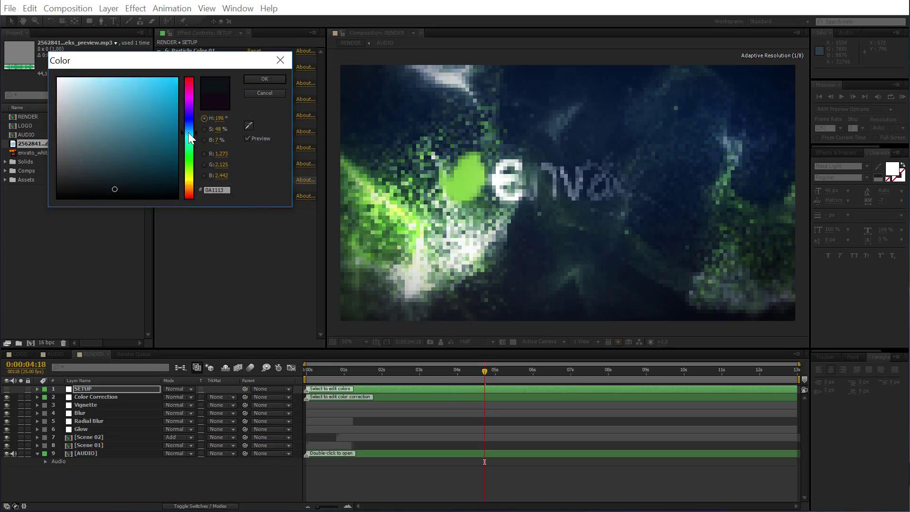
pyautogui.moveTo(163, 179); pyautogui.dragTo(184, 172)
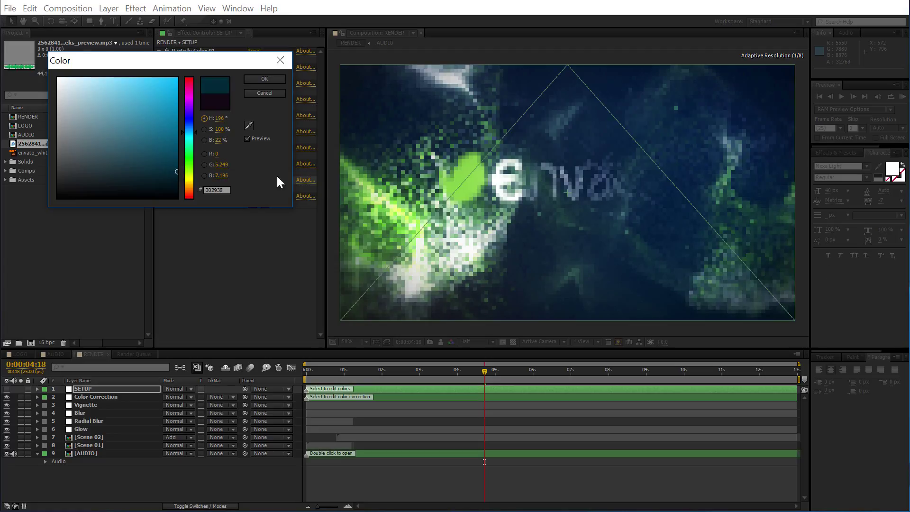
pyautogui.moveTo(177, 172)
pyautogui.mouseDown()
pyautogui.moveTo(176, 164)
pyautogui.moveTo(175, 172)
pyautogui.mouseUp()
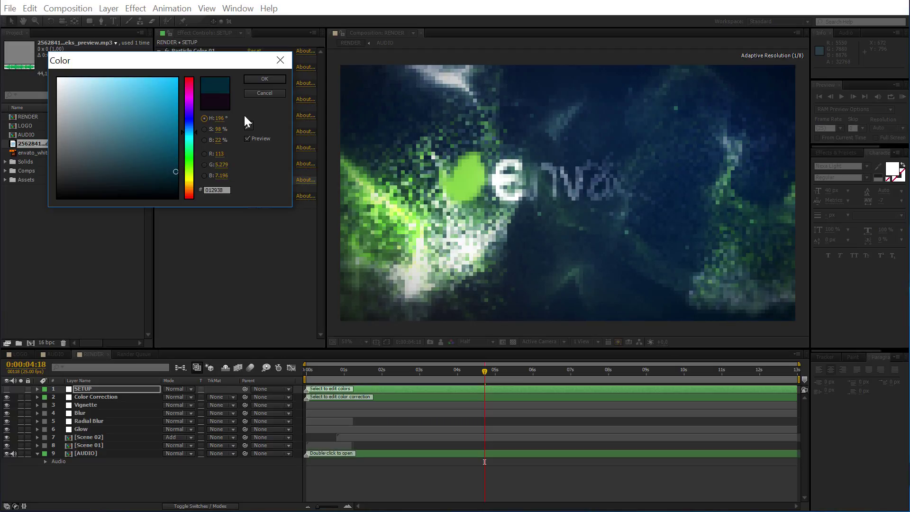
pyautogui.click(268, 79)
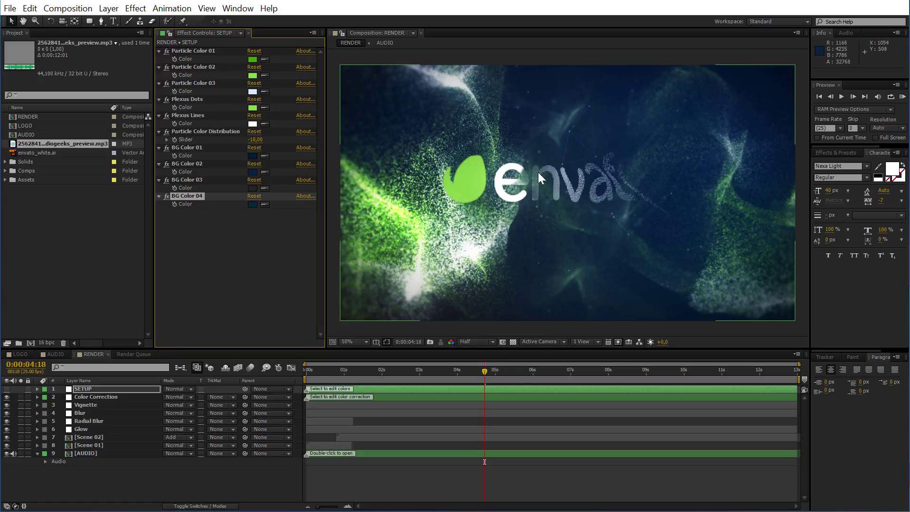
# Step: Compare the Color Correction layer with Curves off and on, keep it on, and show the Blue channel
pyautogui.click(88, 396)
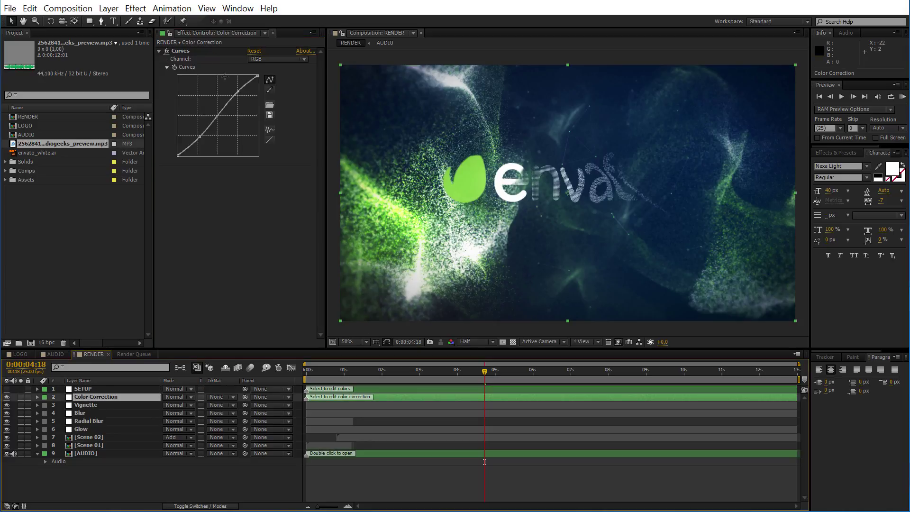
pyautogui.click(167, 51)
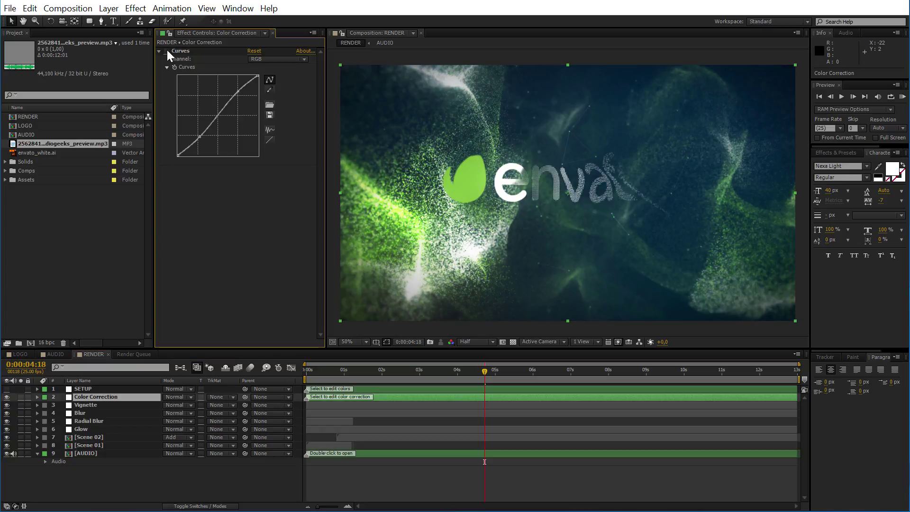
pyautogui.click(167, 50)
pyautogui.click(167, 50)
pyautogui.click(167, 50)
pyautogui.click(260, 58)
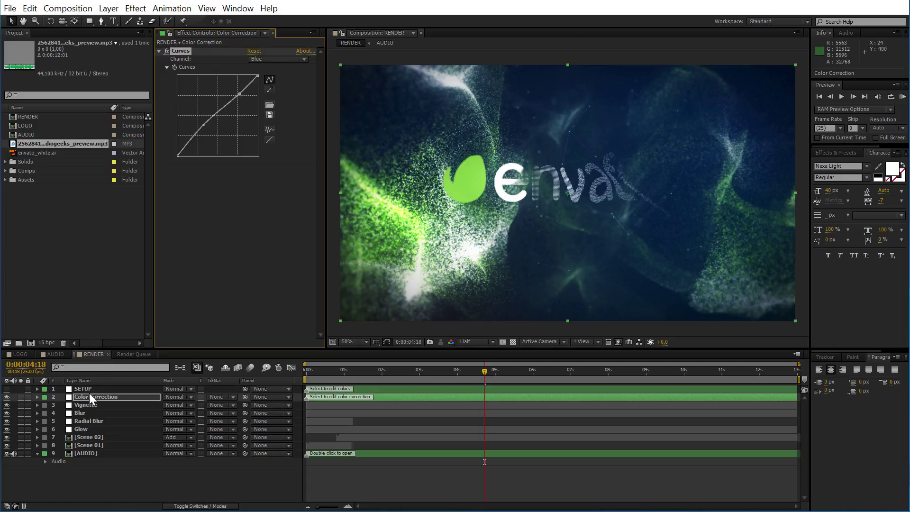
# Step: Hide and re-show the Vignette and Glow layers to compare, ending with Glow's settings displayed
pyautogui.click(86, 406)
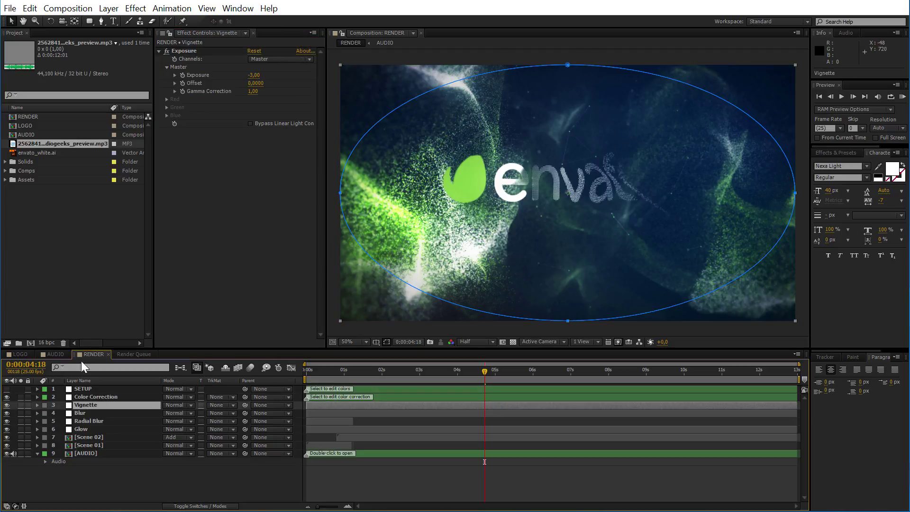
pyautogui.click(7, 405)
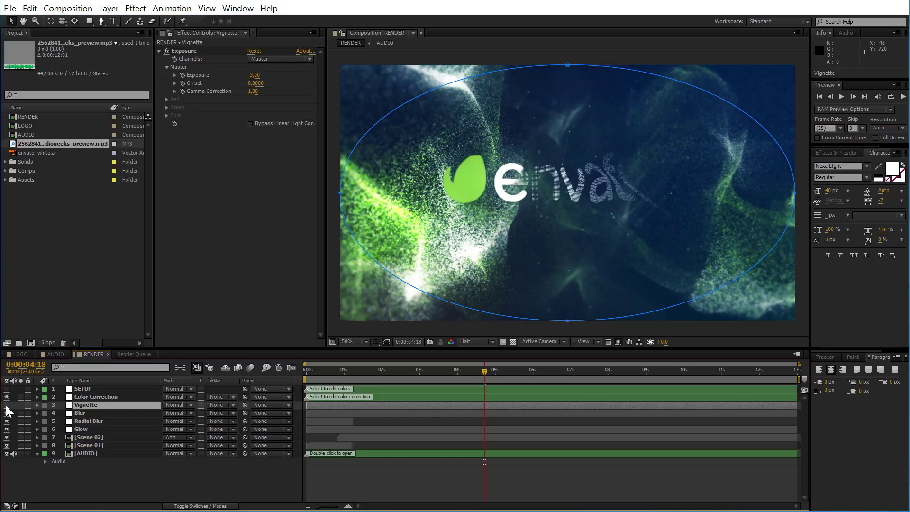
pyautogui.click(7, 405)
pyautogui.click(80, 413)
pyautogui.click(81, 429)
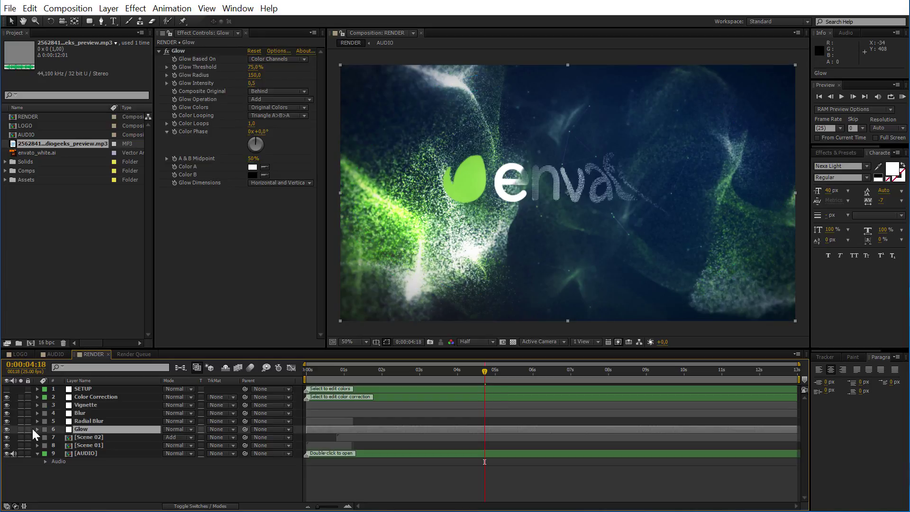
pyautogui.click(6, 429)
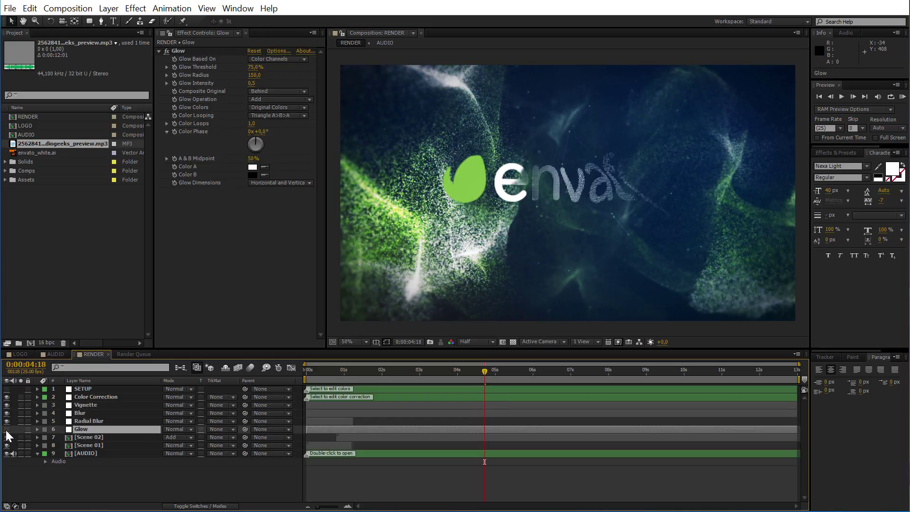
pyautogui.click(7, 429)
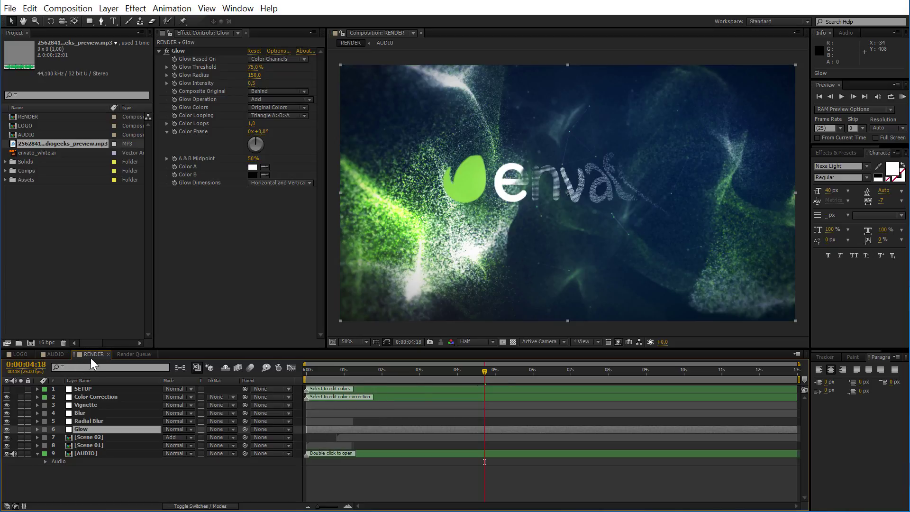
# Step: Move the current time to 0:00:07:13, where the envato wordmark and tagline are fully formed
pyautogui.click(556, 372)
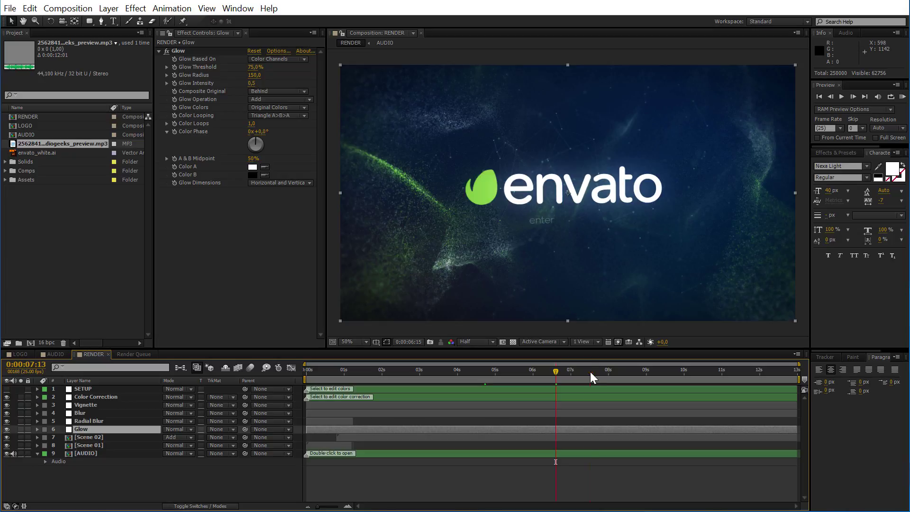
pyautogui.click(591, 373)
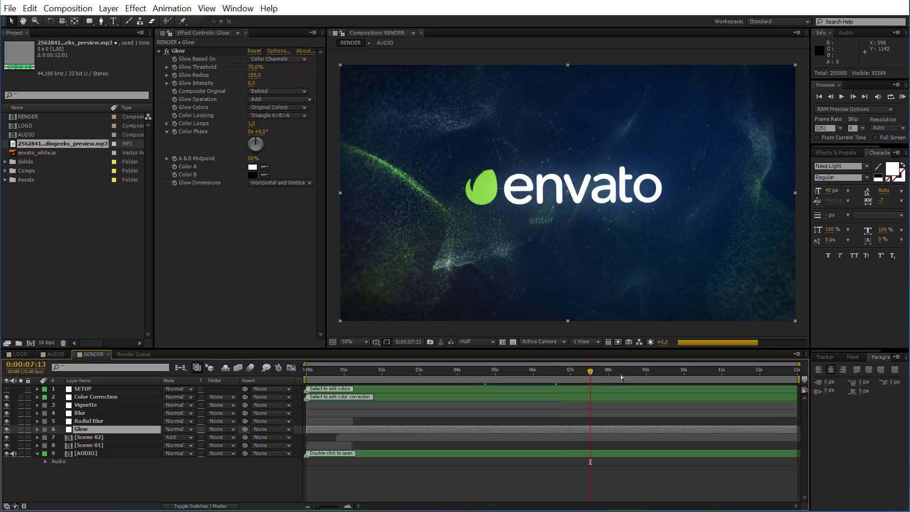